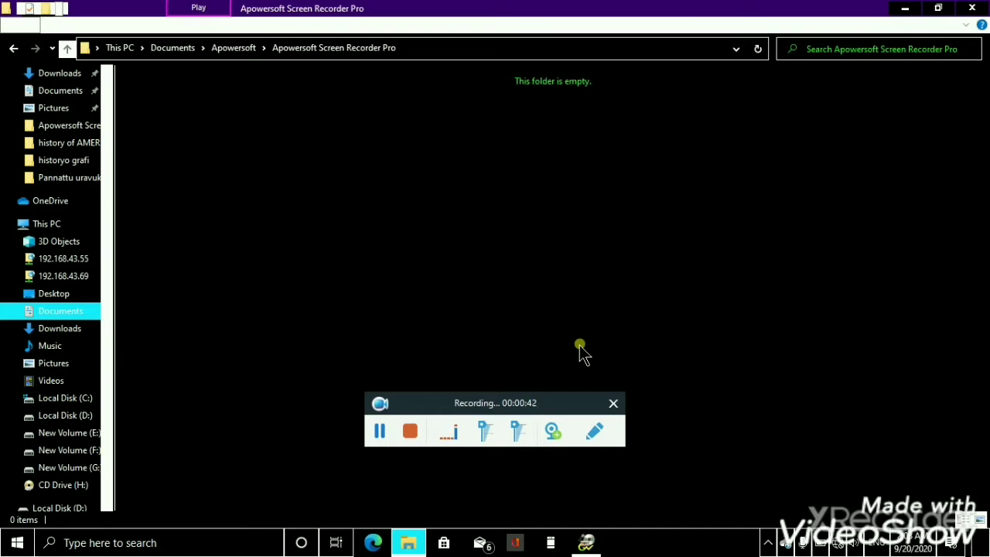
# Switch to GoldWave and bring up the Save Sound As dialog for the Untitled2 recording.
pyautogui.hotkey('alt', 'Tab')
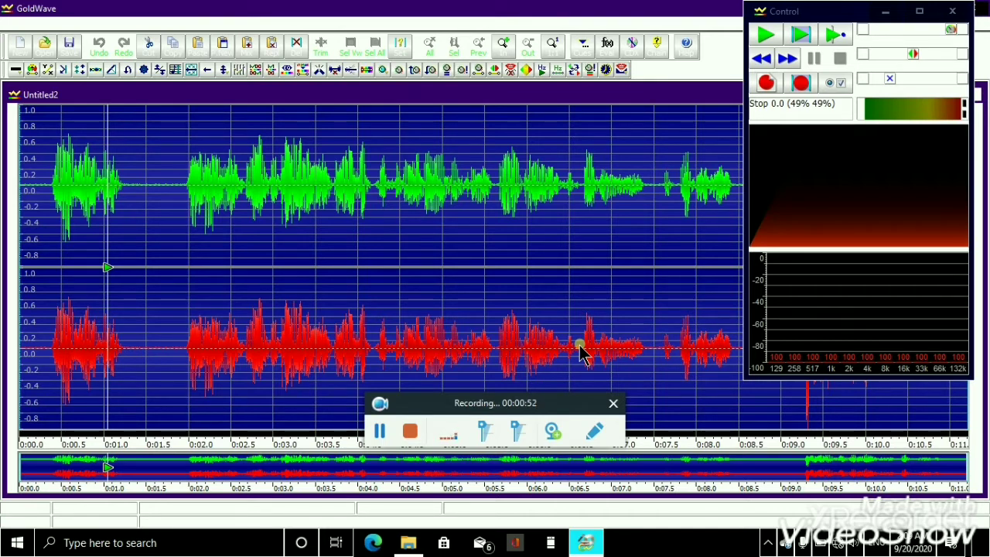
pyautogui.hotkey('alt', 'f')
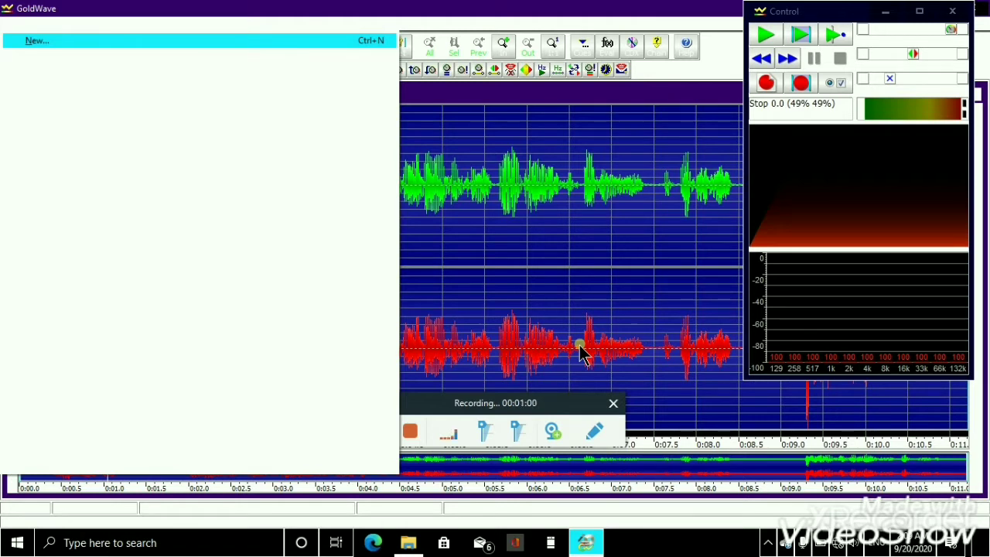
pyautogui.press('Down')
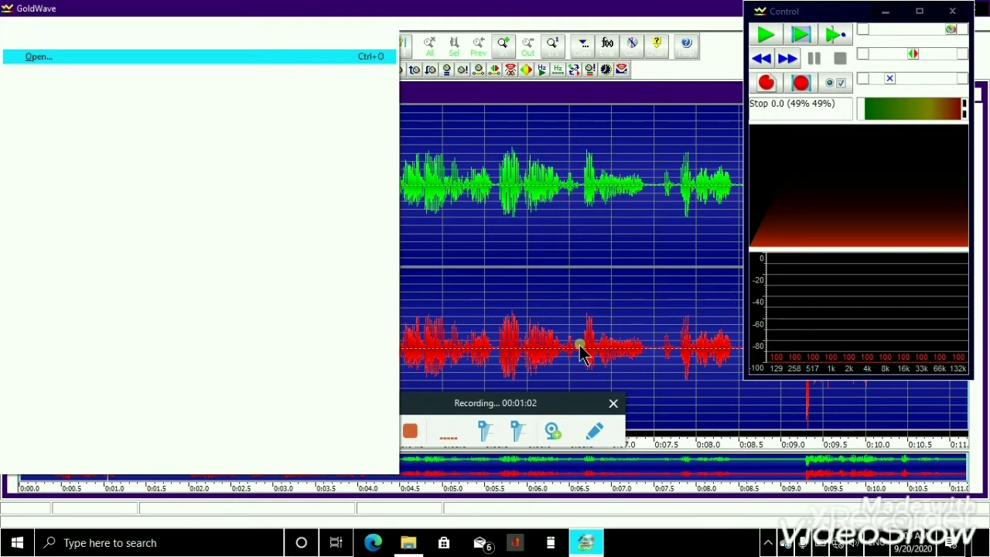
pyautogui.press('Escape')
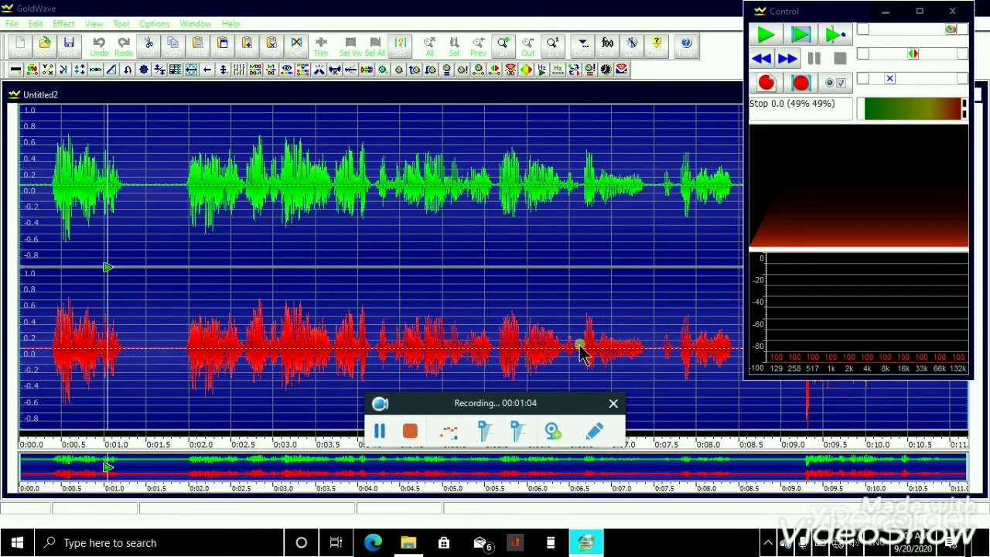
pyautogui.hotkey('ctrl', 's')
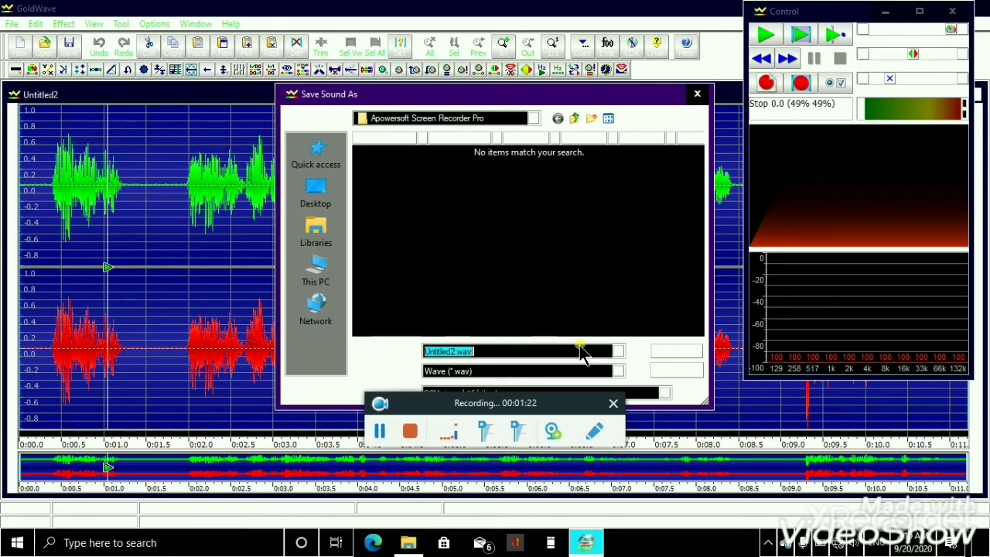
# Set the save format of the recording to MPEG Audio (*.mp3).
pyautogui.press('Tab')
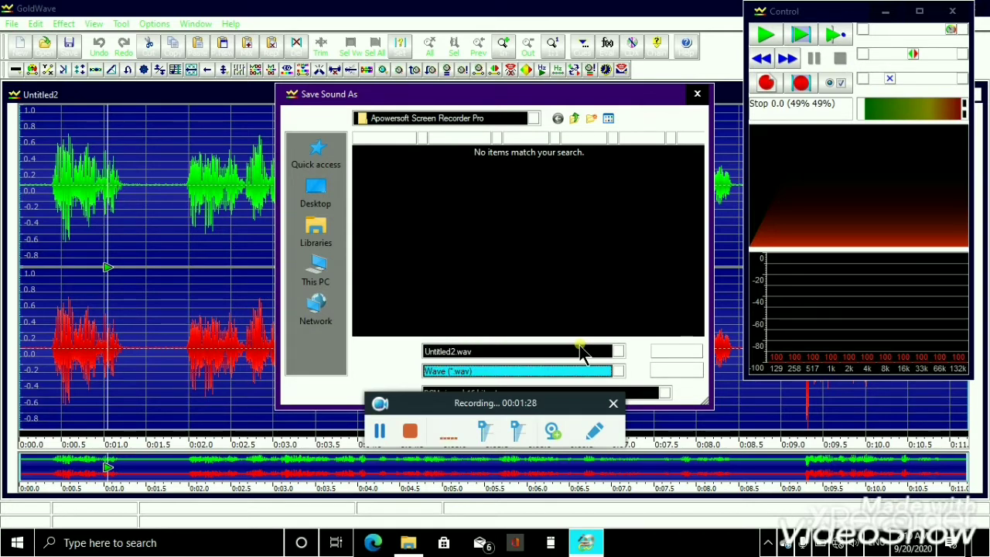
pyautogui.hotkey('alt', 'Down')
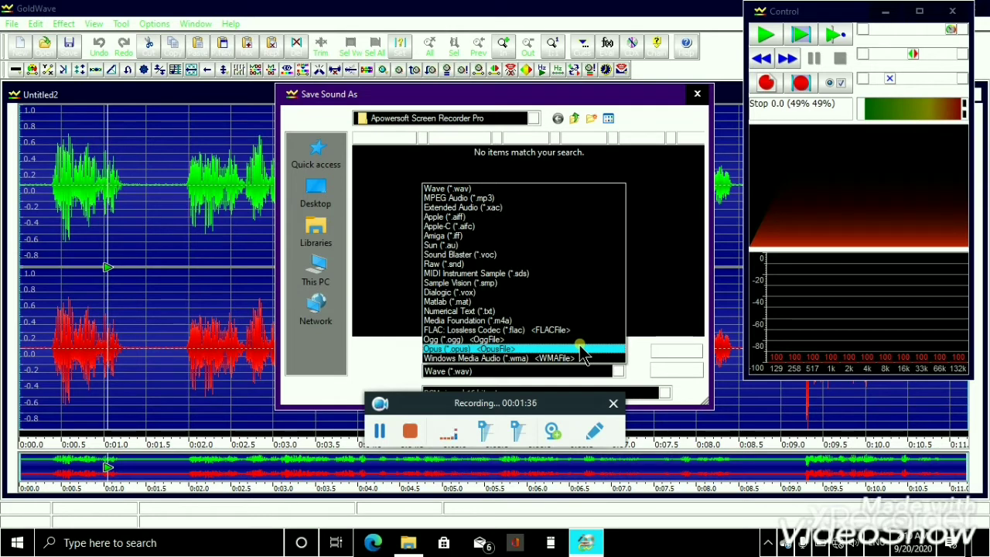
pyautogui.press('Home')
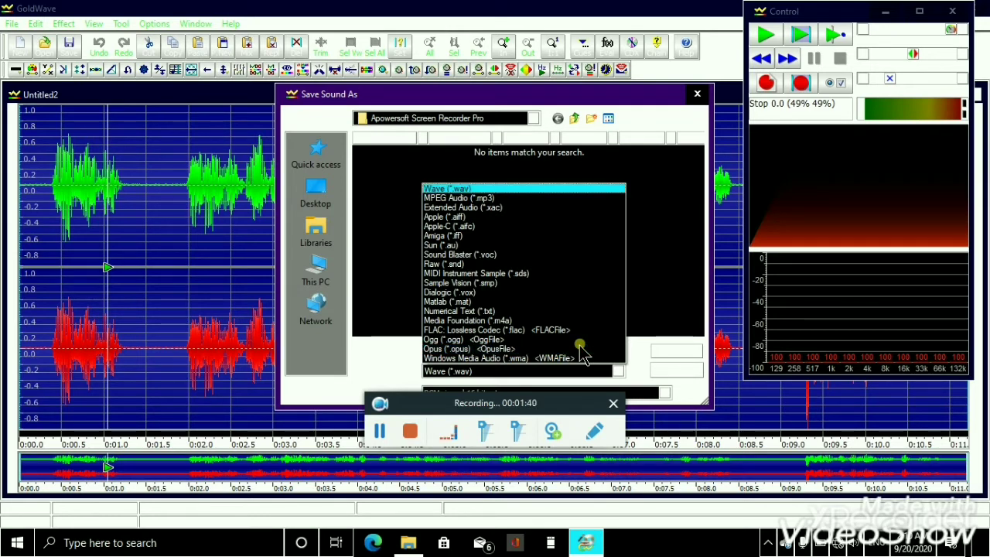
pyautogui.press('Down')
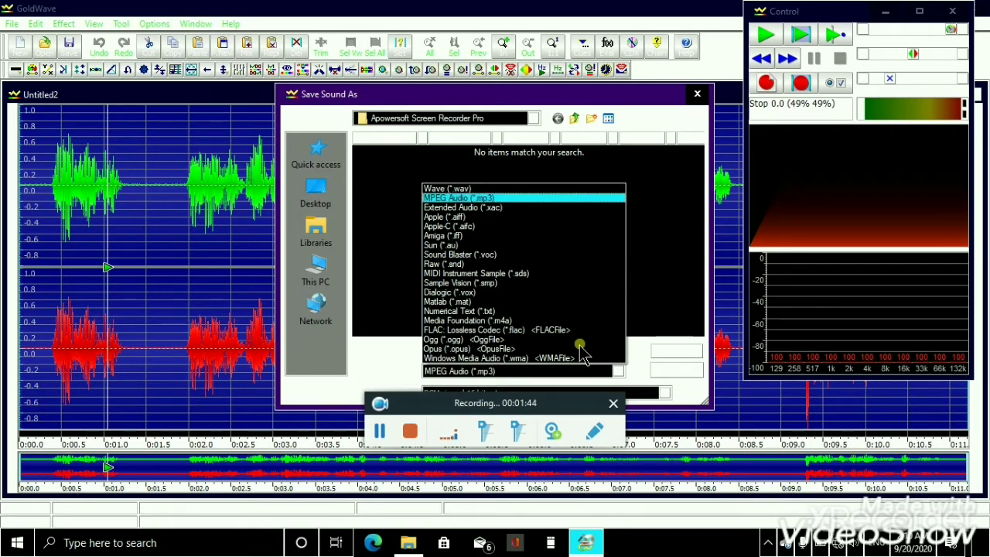
pyautogui.press('Return')
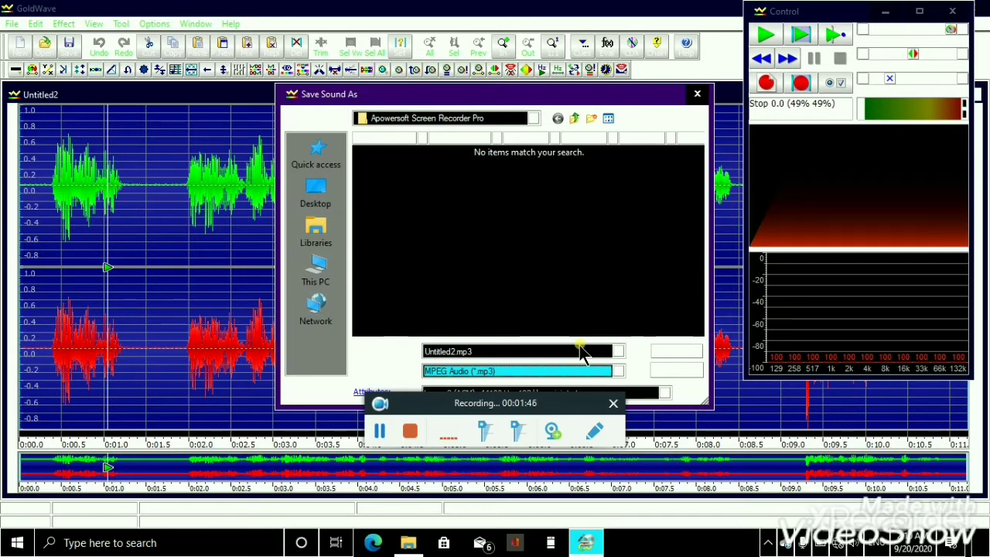
# Save the recording as Untitled2.mp3 in the Apowersoft Screen Recorder Pro folder, accept the confirmation, and play the saved sound.
pyautogui.press('Tab')
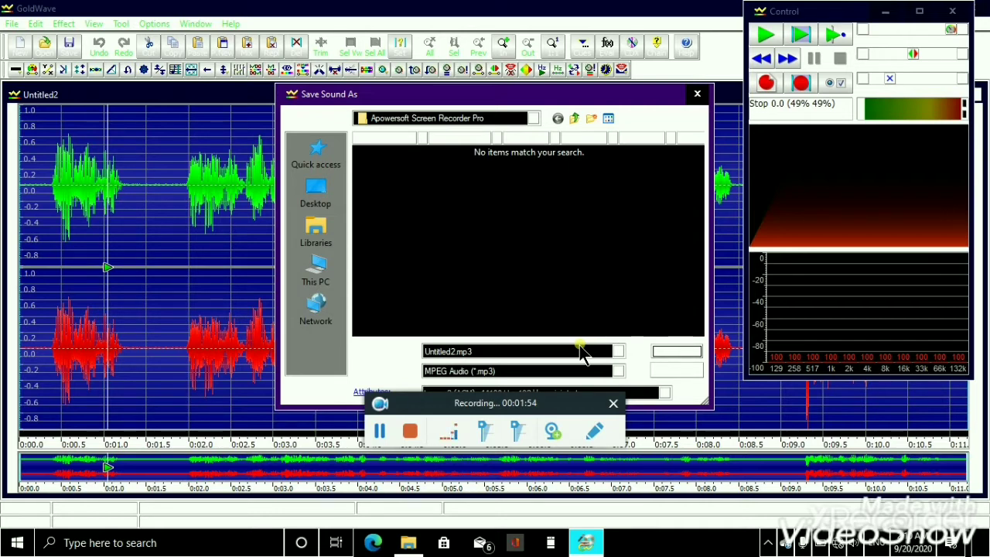
pyautogui.press('Tab')
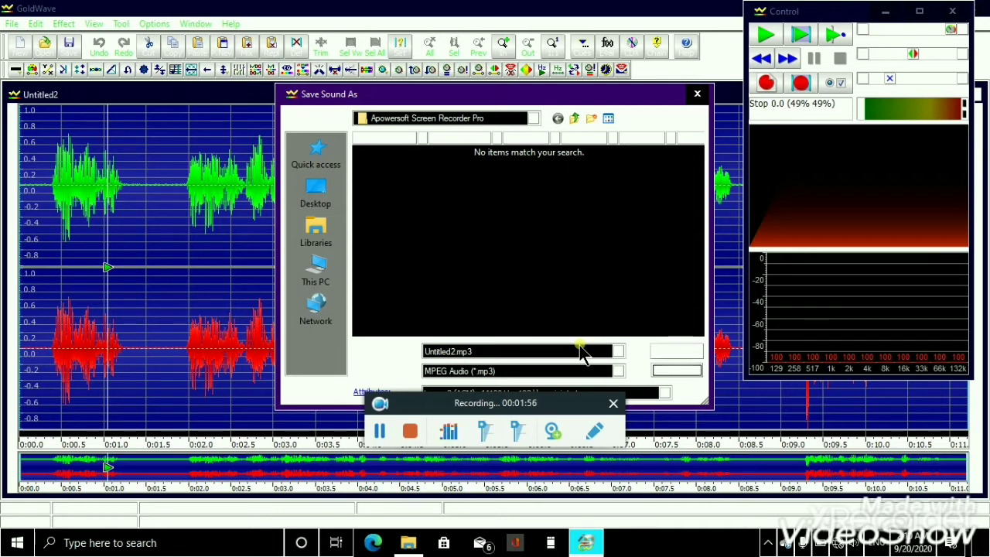
pyautogui.press('Tab')
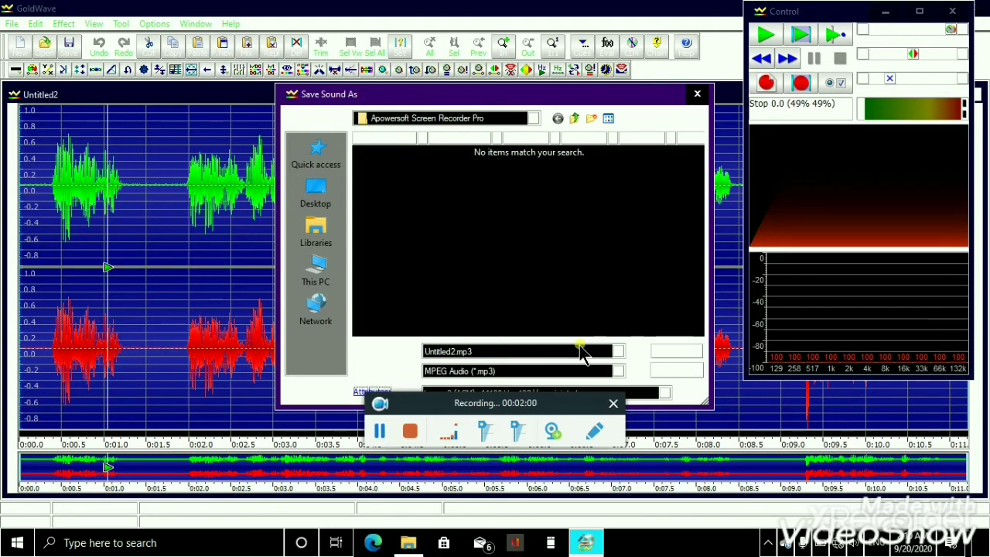
pyautogui.press('Tab')
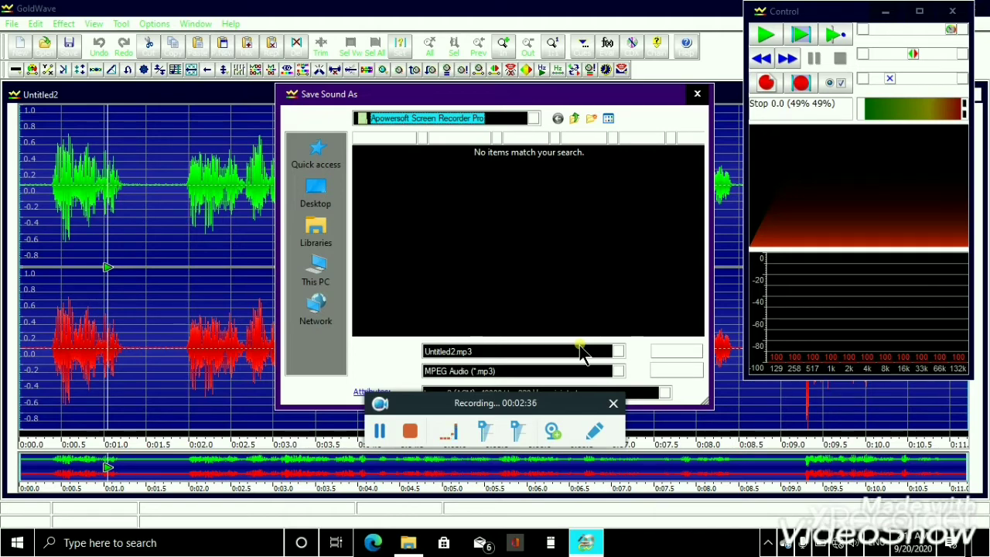
pyautogui.press('Return')
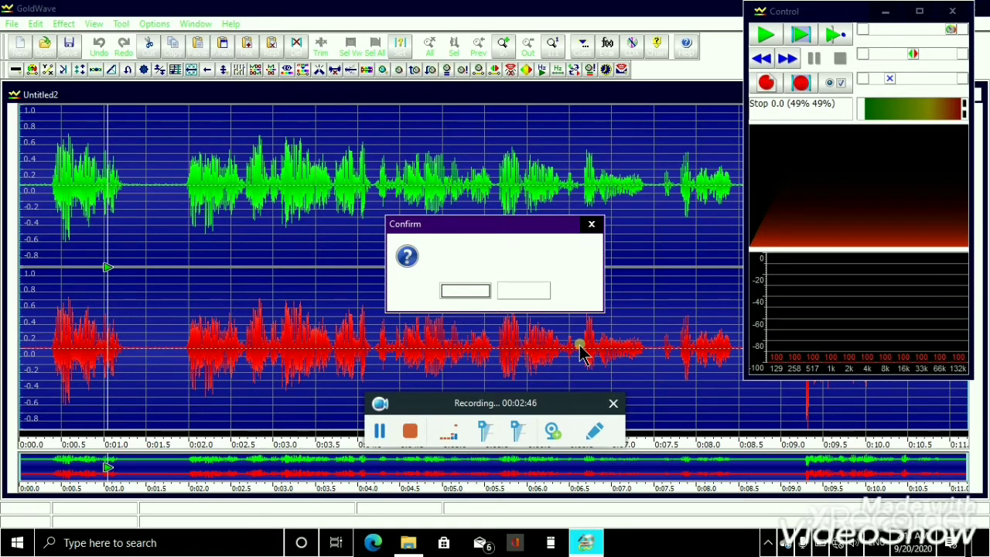
pyautogui.press('Return')
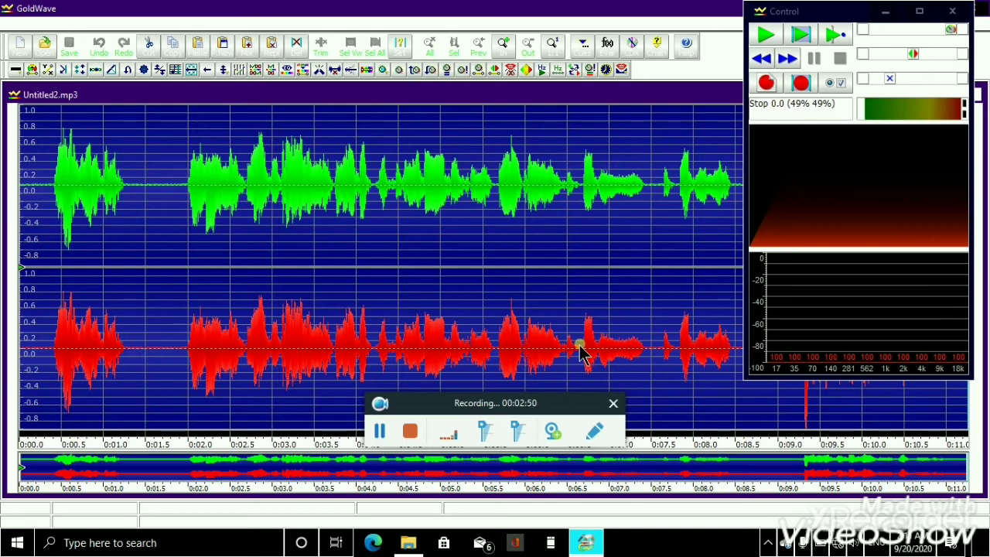
pyautogui.press('space')
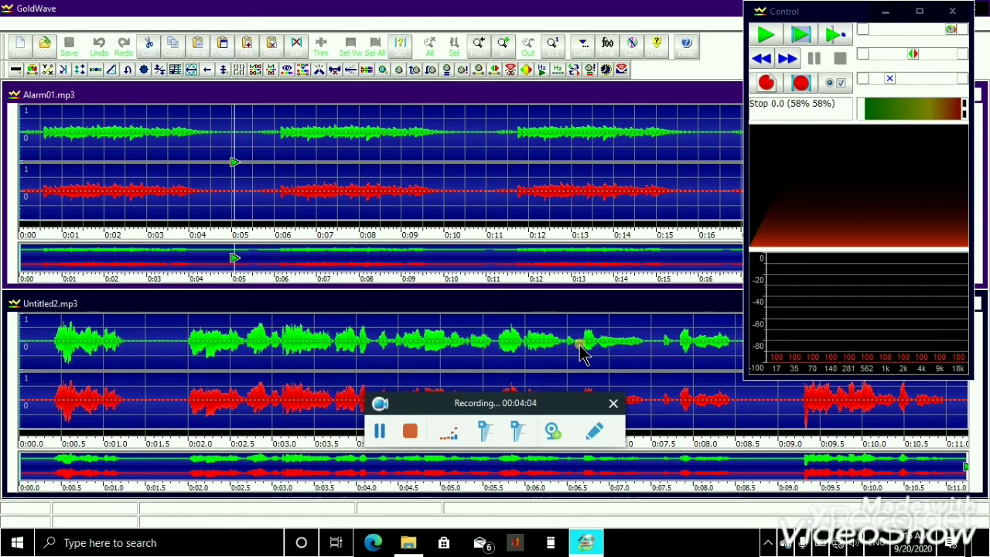
# Open the Voice Over effect for Alarm01.mp3 and preview the mix with the default settings.
pyautogui.click(584, 354)
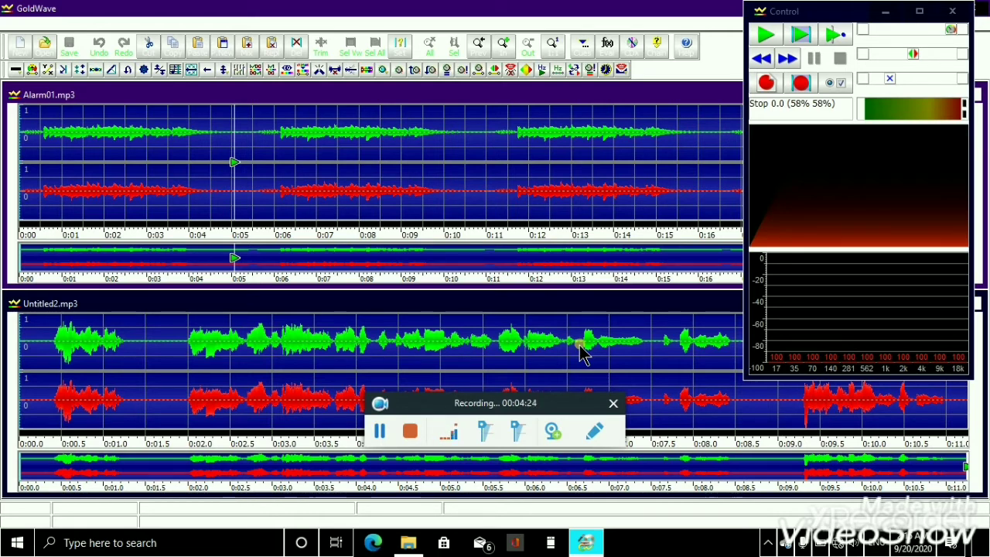
pyautogui.hotkey('alt', 'c')
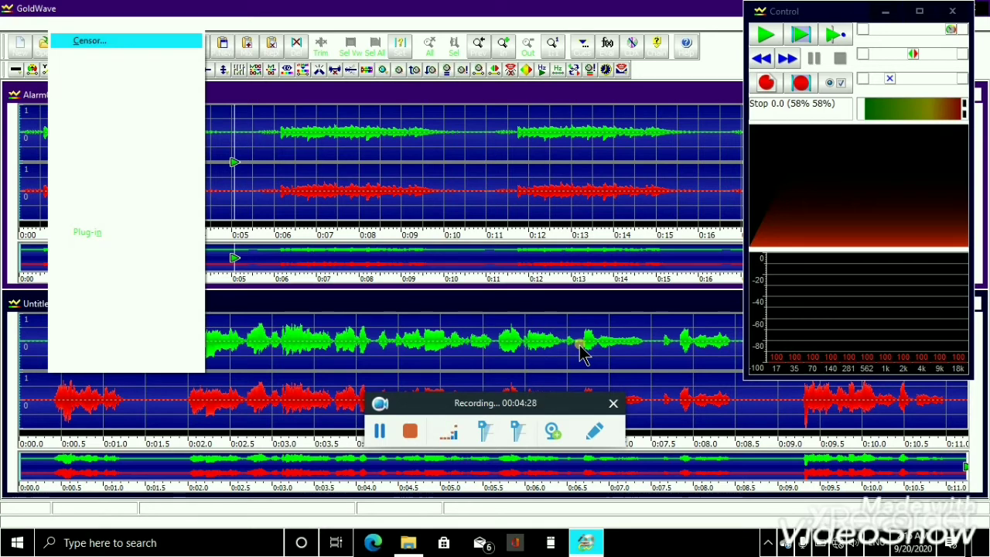
pyautogui.press('Up')
pyautogui.press('Up')
pyautogui.press('Up')
pyautogui.press('Up')
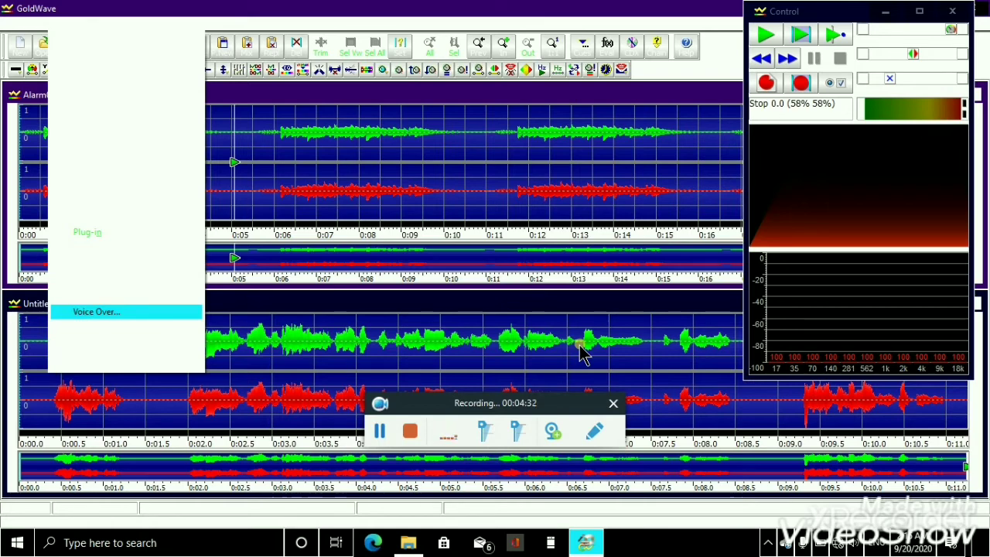
pyautogui.press('Return')
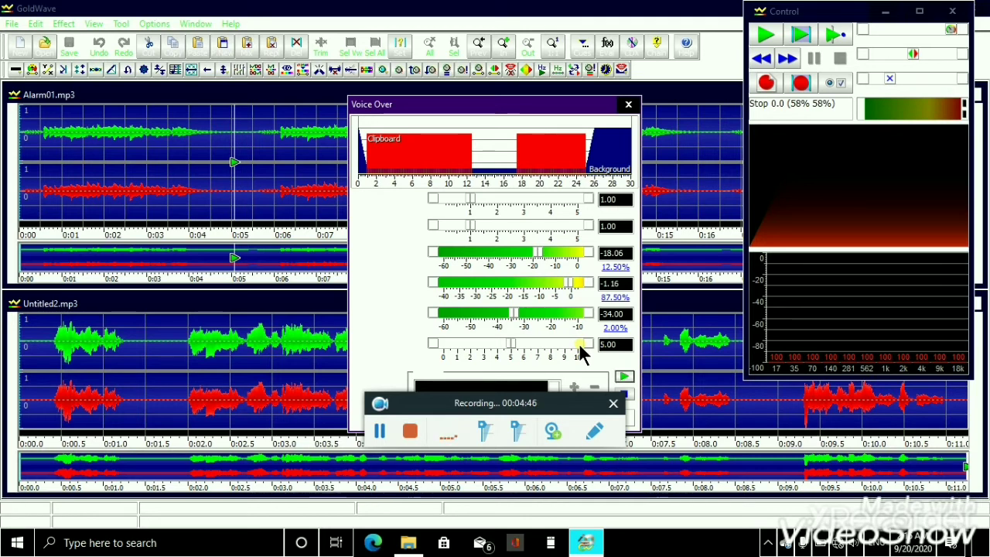
pyautogui.press('space')
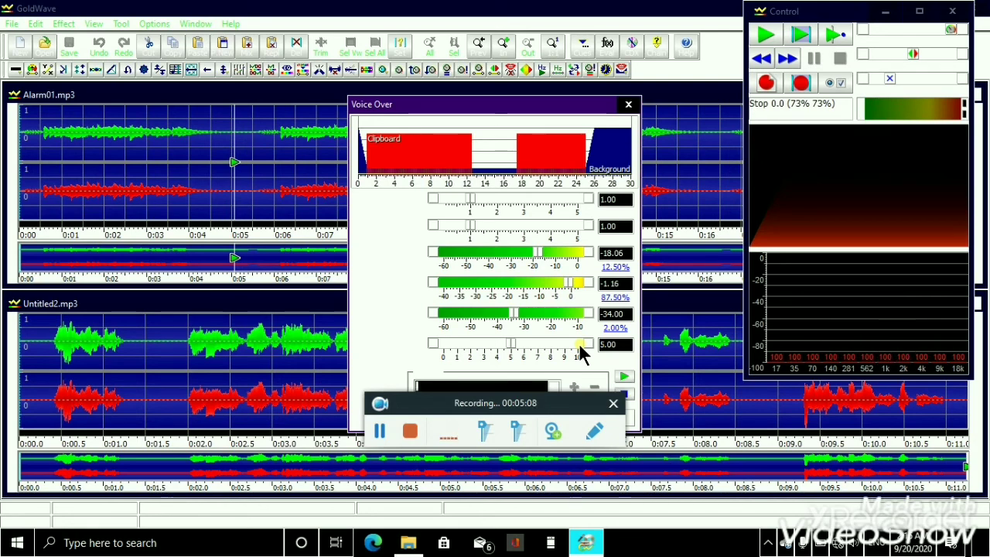
# Go past the Fade background to silence preset to Fast fading in Voice Over and preview the mix.
pyautogui.press('Down')
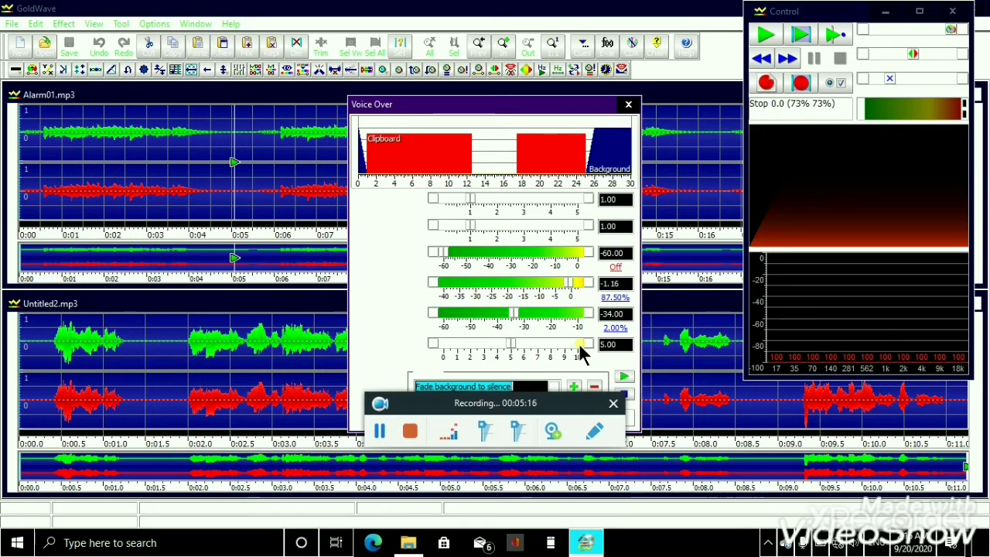
pyautogui.press('Down')
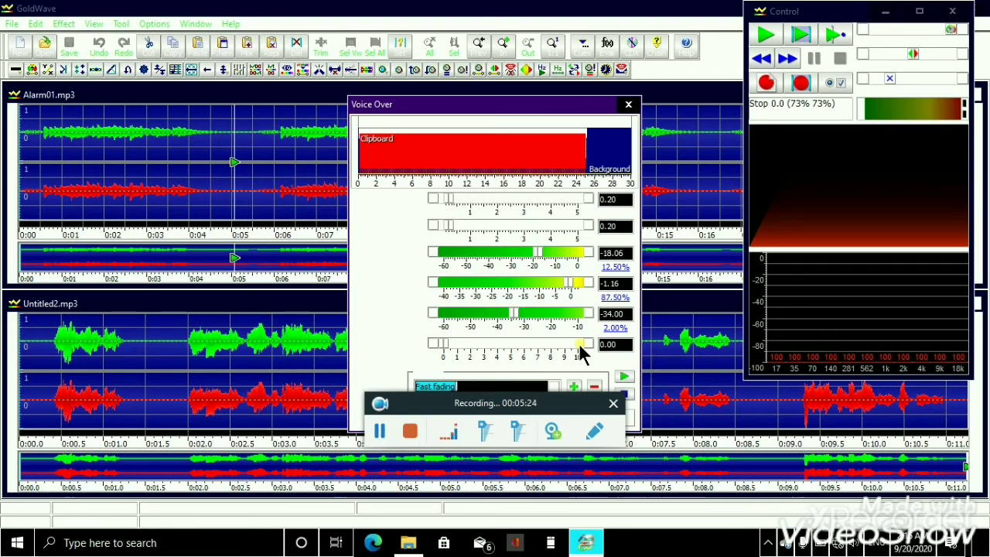
pyautogui.press('Tab')
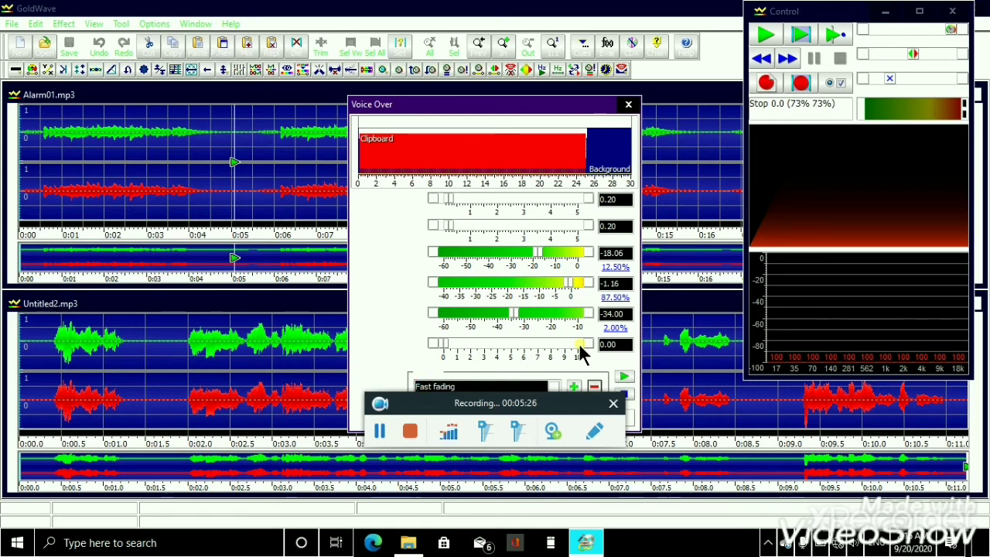
pyautogui.press('Tab')
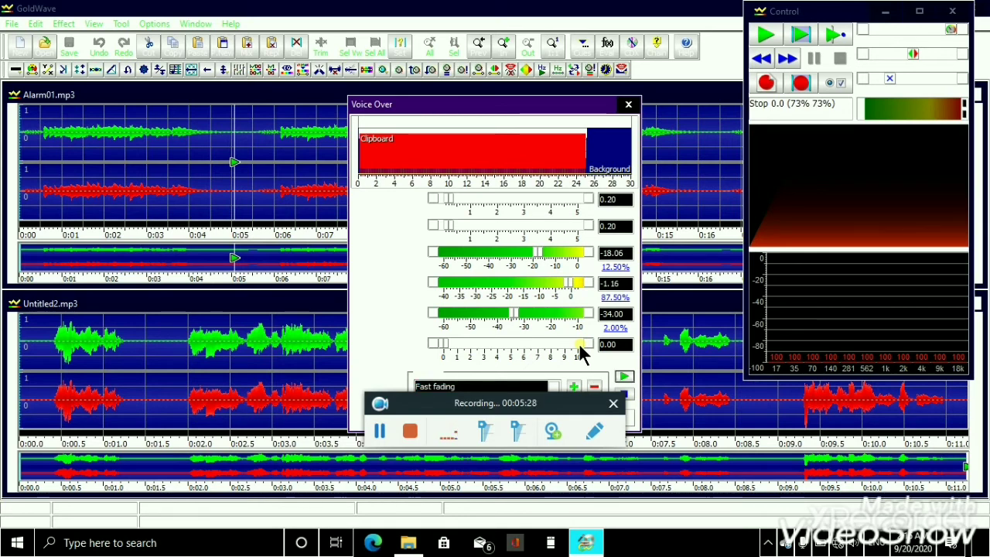
pyautogui.press('space')
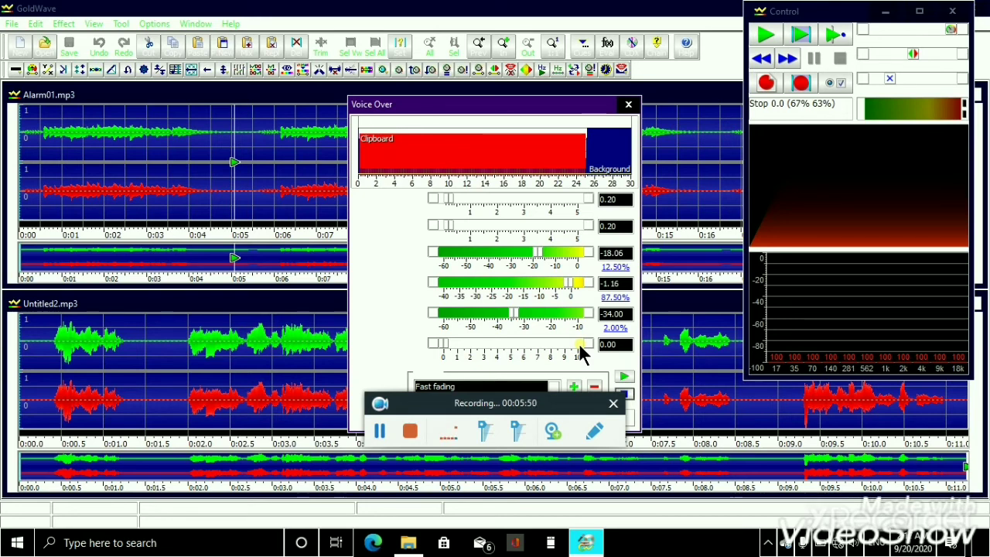
# Choose the Half second fade preset in Voice Over, preview the mix, and close the effect without applying it.
pyautogui.press('Down')
pyautogui.press('Up')
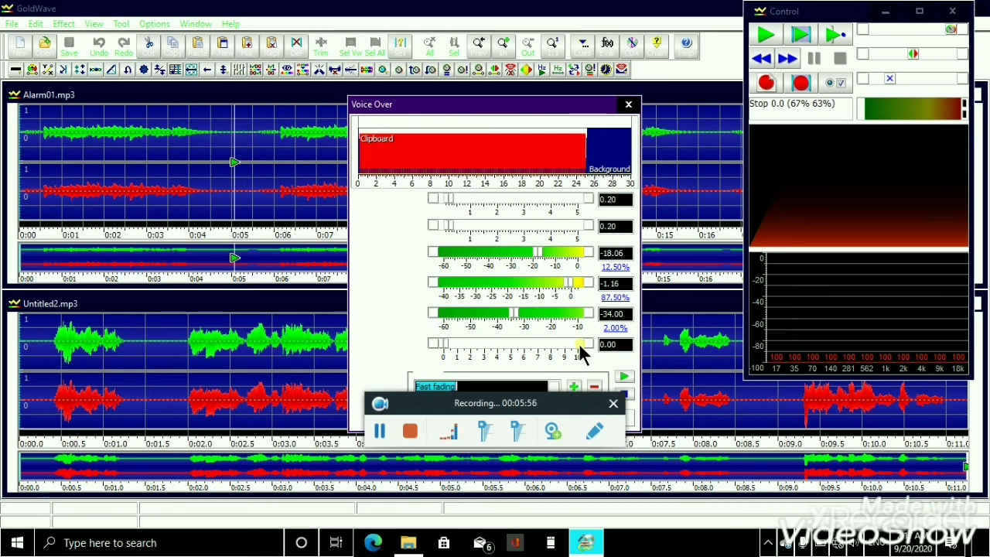
pyautogui.press('Down')
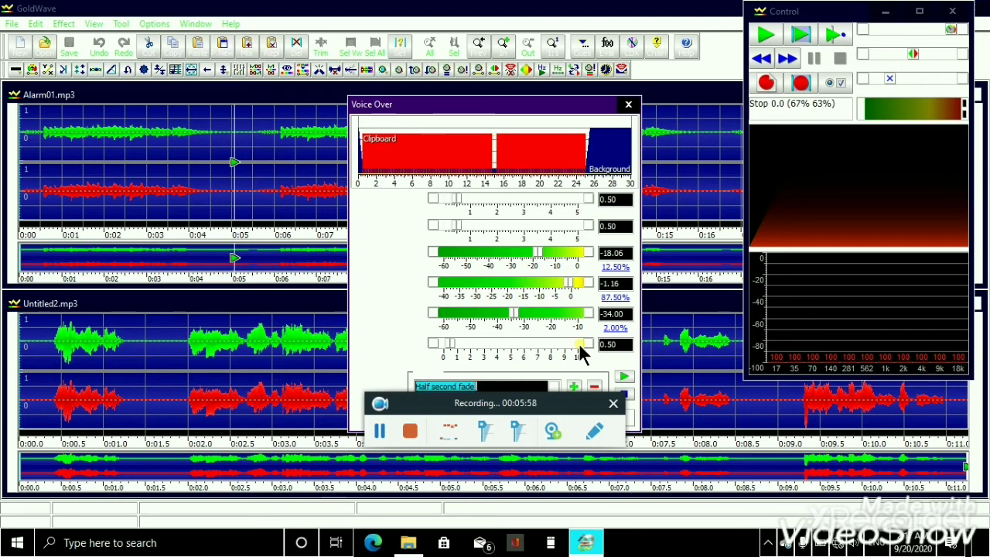
pyautogui.press('Tab')
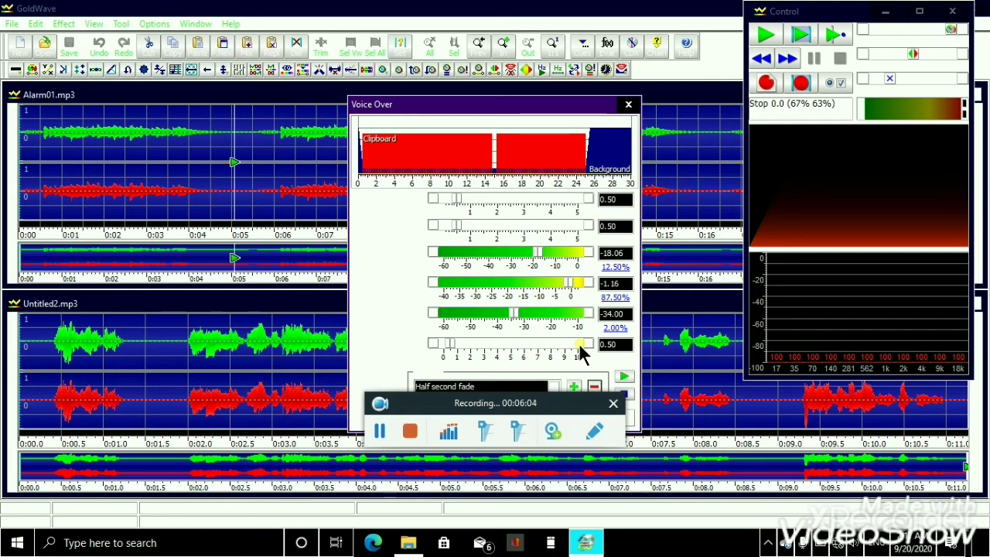
pyautogui.press('space')
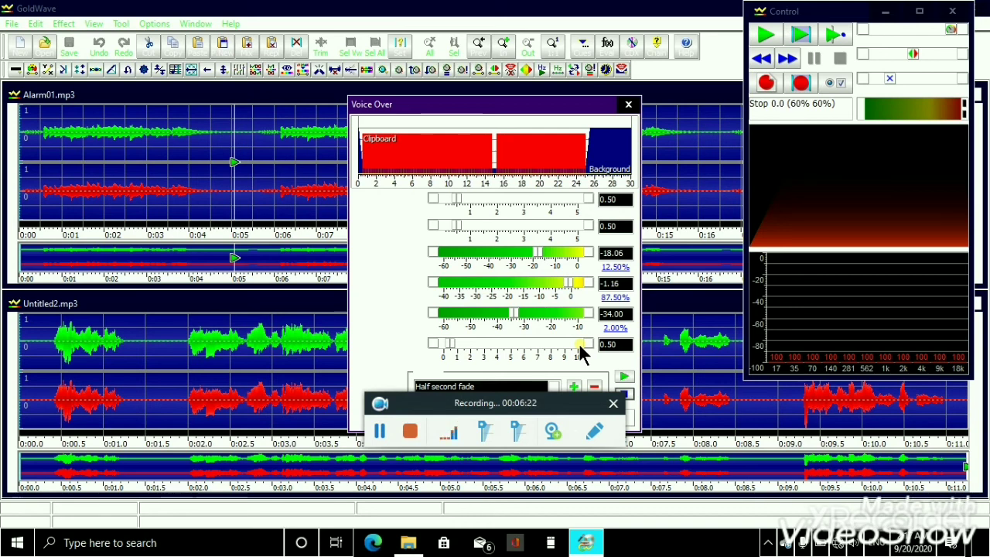
pyautogui.press('Escape')
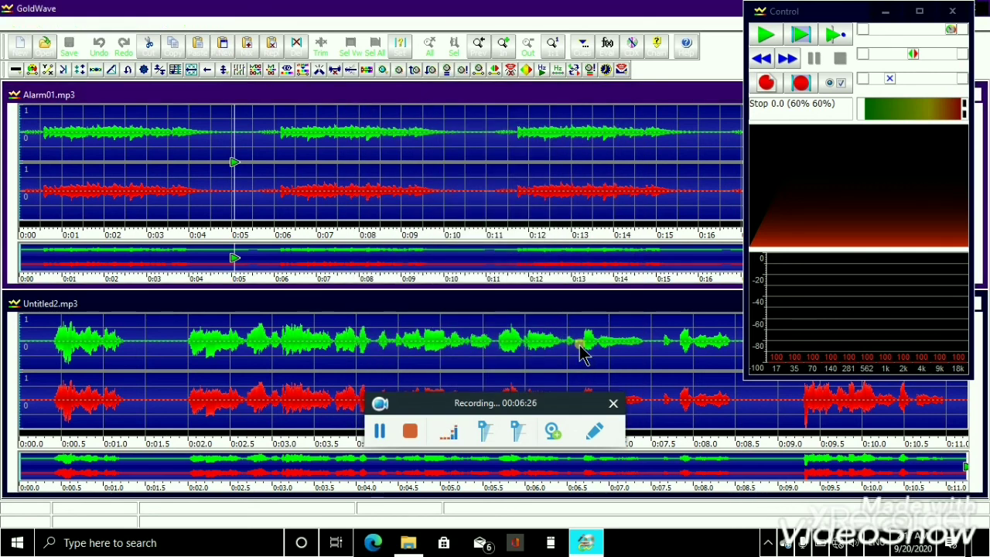